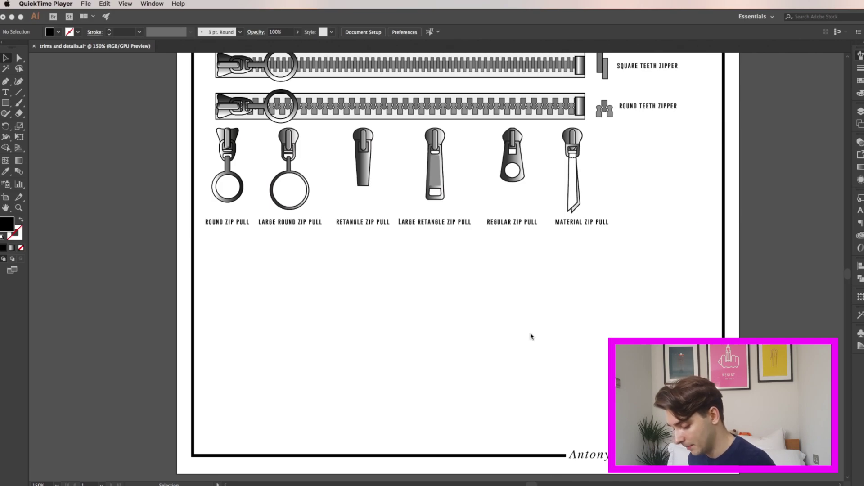
# Place the carabiner photo below the zip pulls and drag its side handle to shrink it.
pyautogui.click(531, 337)
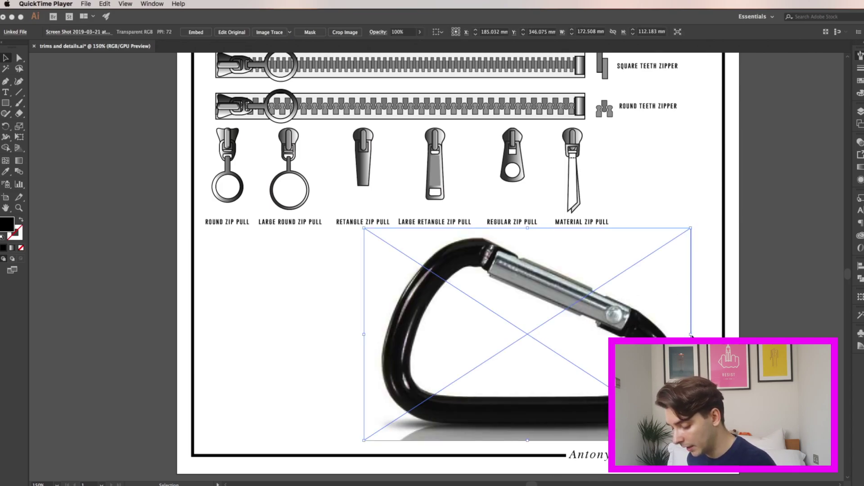
pyautogui.moveTo(691, 335); pyautogui.dragTo(587, 334)
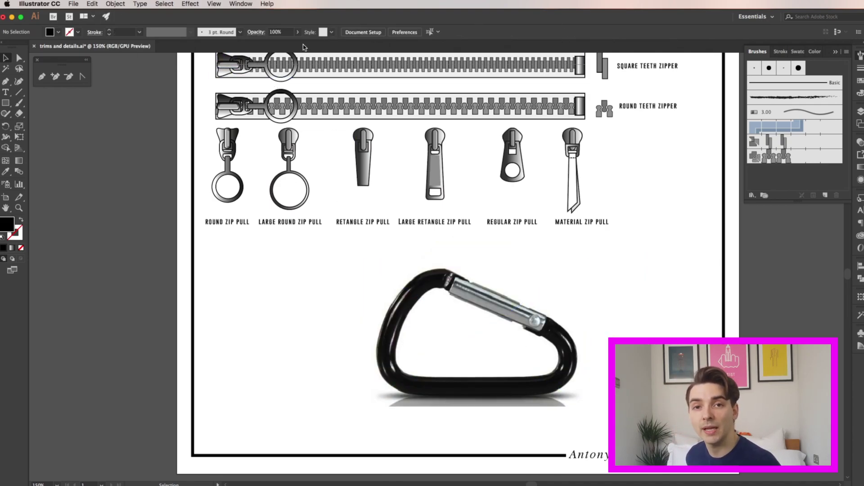
# Trace the carabiner's outer edge as a closed Pen path with no black fill.
pyautogui.click(468, 309)
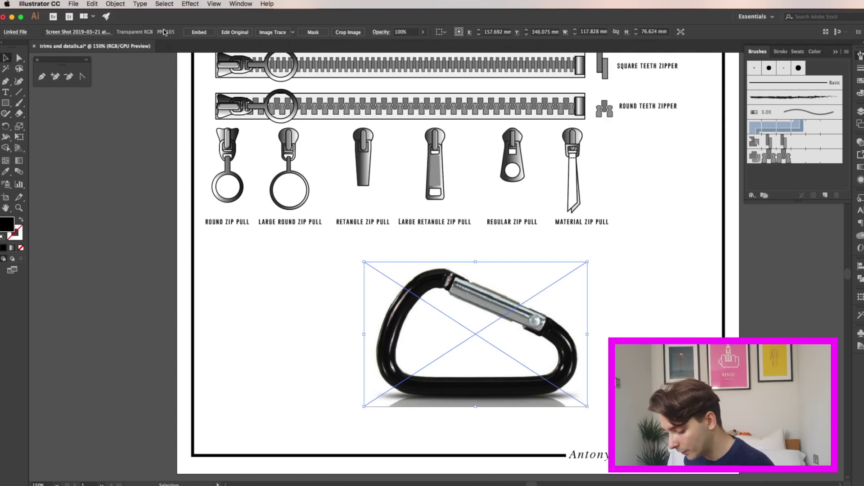
pyautogui.press('super+equal')
pyautogui.click(375, 213)
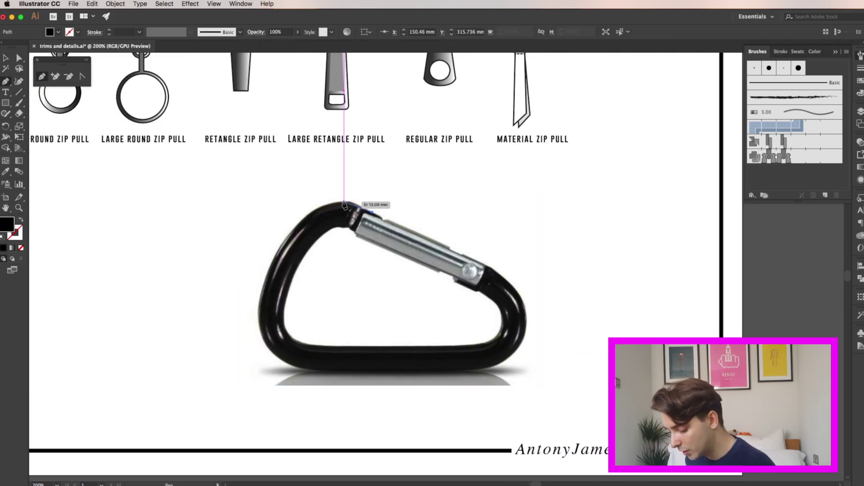
pyautogui.moveTo(344, 201); pyautogui.dragTo(335, 202)
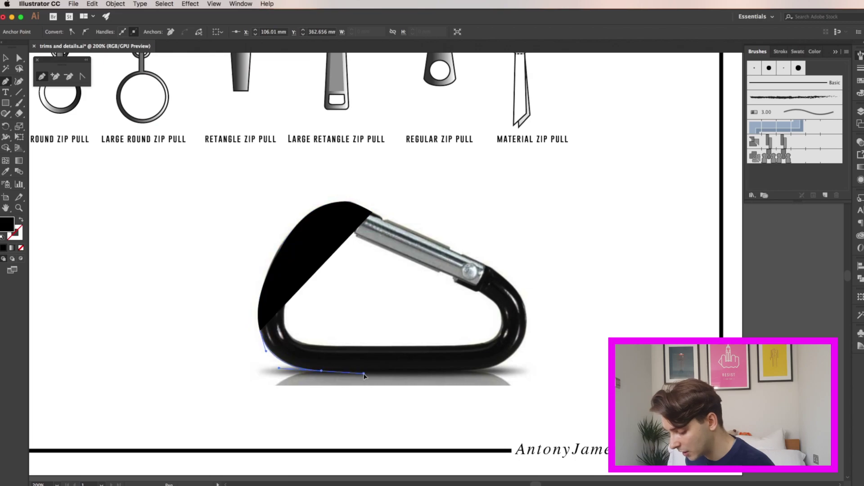
pyautogui.moveTo(321, 371); pyautogui.dragTo(361, 373)
pyautogui.moveTo(484, 368); pyautogui.dragTo(512, 362)
pyautogui.moveTo(526, 310); pyautogui.dragTo(525, 282)
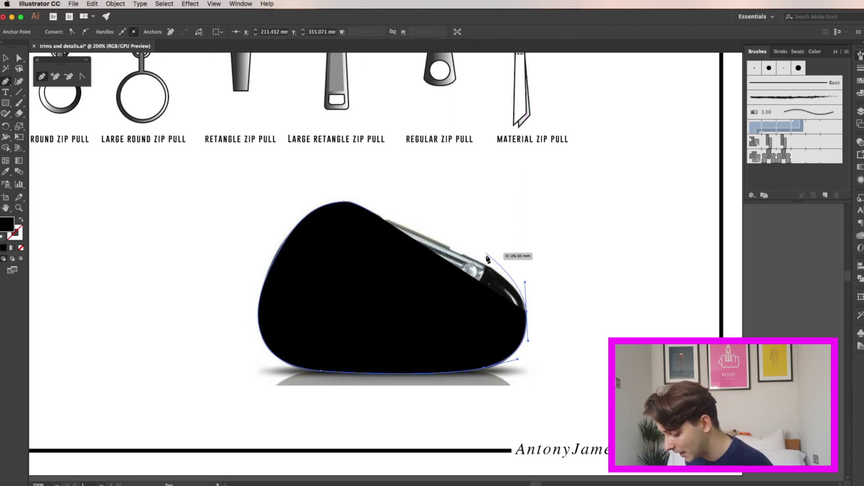
pyautogui.click(21, 220)
pyautogui.hotkey('ctrl', '=')
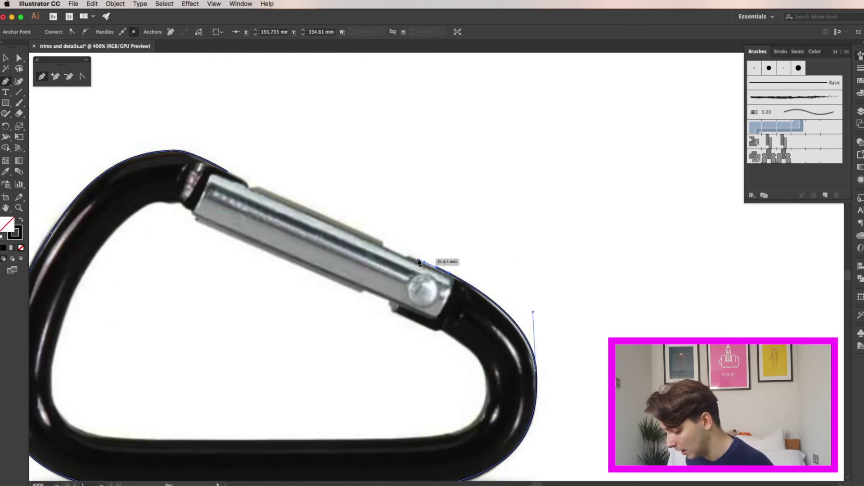
pyautogui.click(401, 258)
pyautogui.click(247, 188)
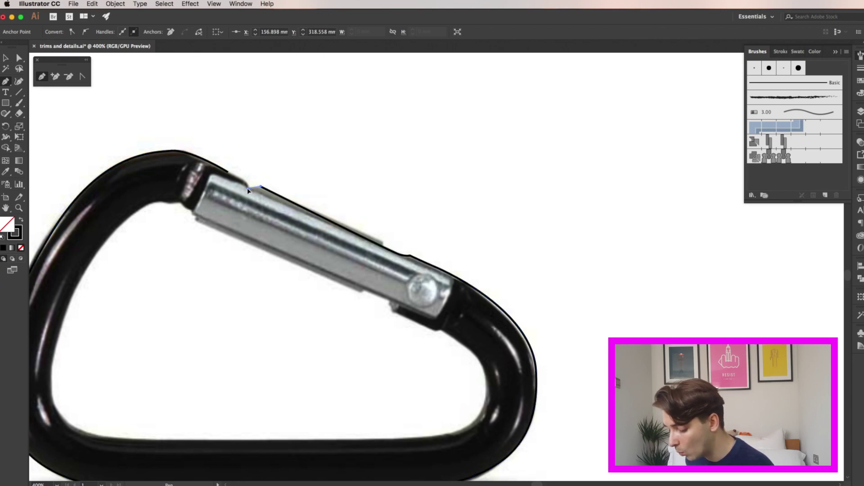
pyautogui.click(175, 181)
# Trace the carabiner's inner opening as a second closed path.
pyautogui.click(390, 303)
pyautogui.moveTo(435, 331); pyautogui.dragTo(442, 334)
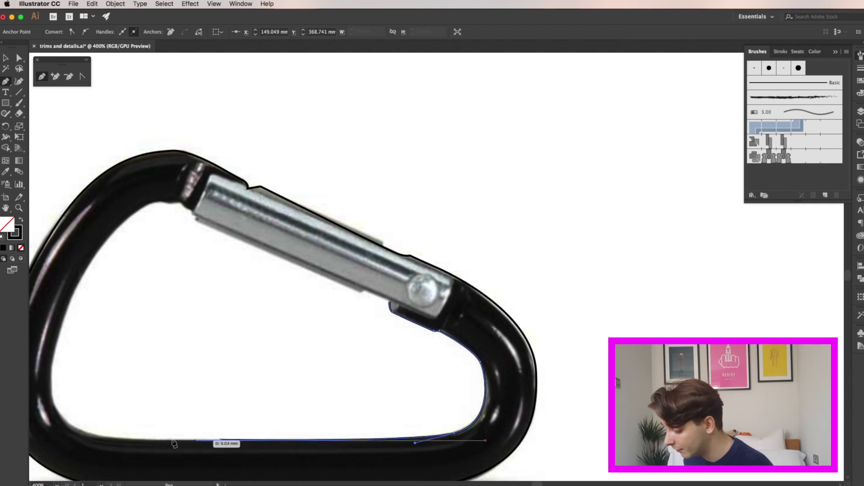
pyautogui.moveTo(52, 392); pyautogui.dragTo(47, 343)
pyautogui.moveTo(96, 252); pyautogui.dragTo(116, 220)
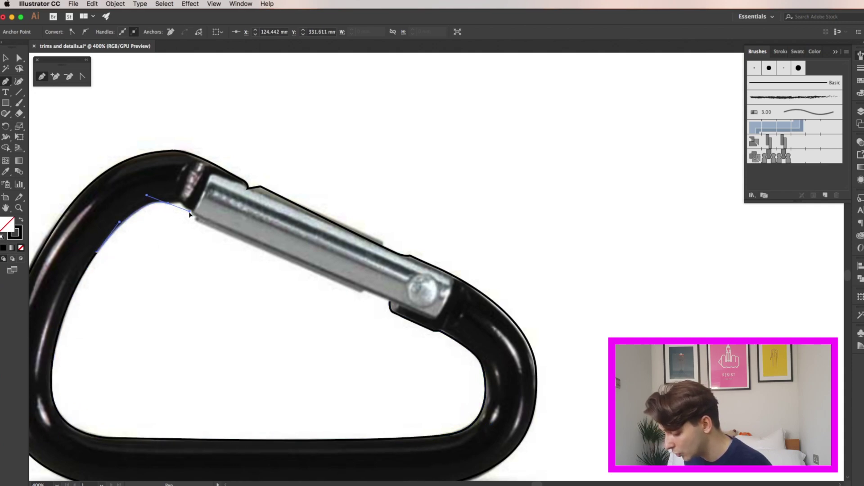
pyautogui.click(167, 202)
pyautogui.click(194, 218)
pyautogui.click(389, 301)
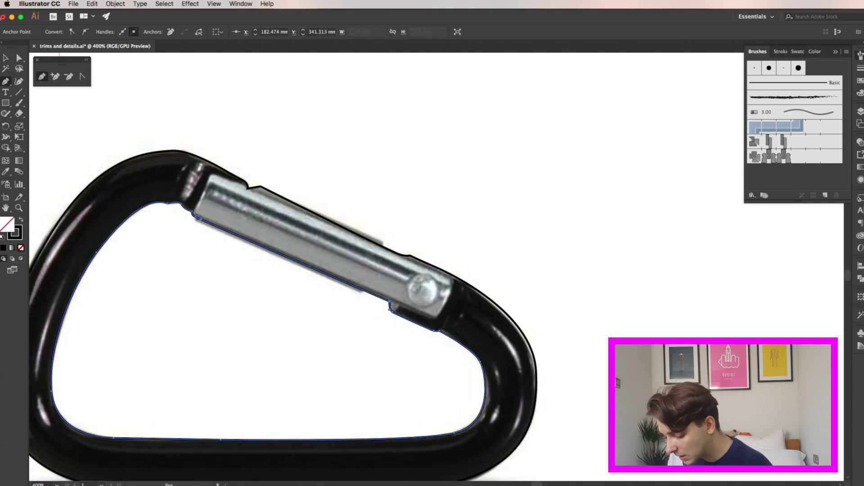
# Subtract the inner outline from the outer with Minus Front and set the fill to None.
pyautogui.press('v')
pyautogui.click(232, 173)
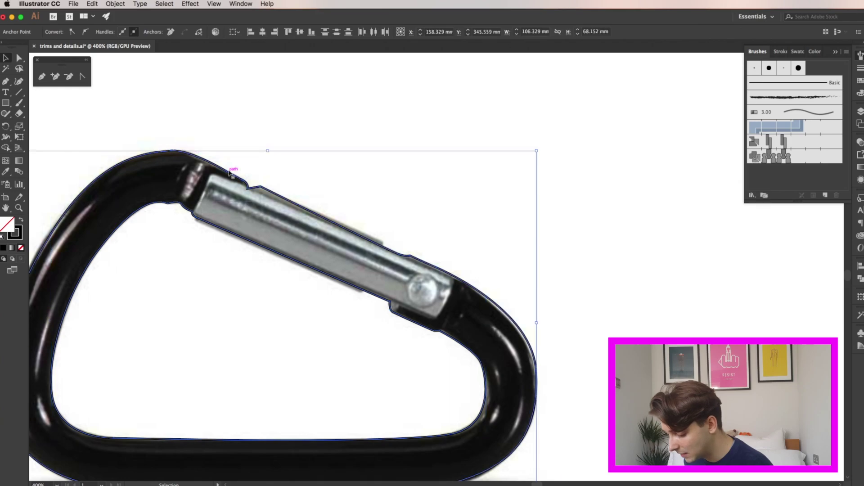
pyautogui.click(861, 280)
pyautogui.click(769, 287)
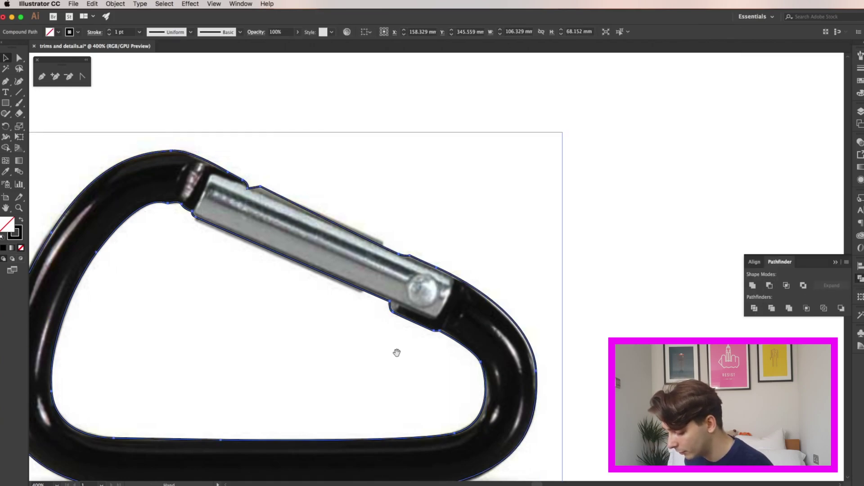
pyautogui.press('super+0')
pyautogui.press('d')
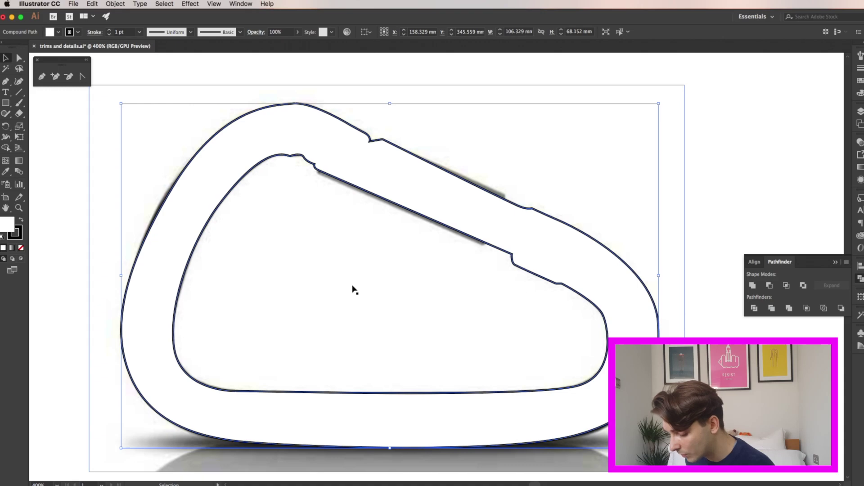
pyautogui.press('/')
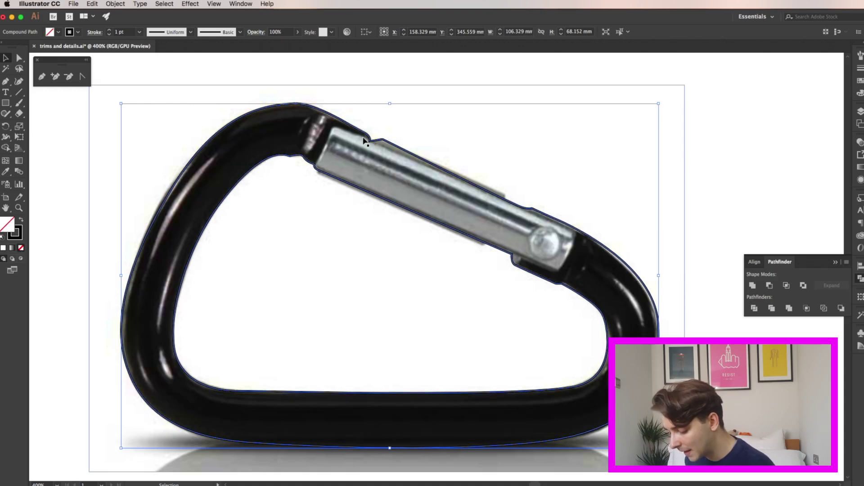
# Draw a cut line across the gate's upper end and Divide the outline with it.
pyautogui.press('p')
pyautogui.moveTo(369, 140); pyautogui.dragTo(390, 112)
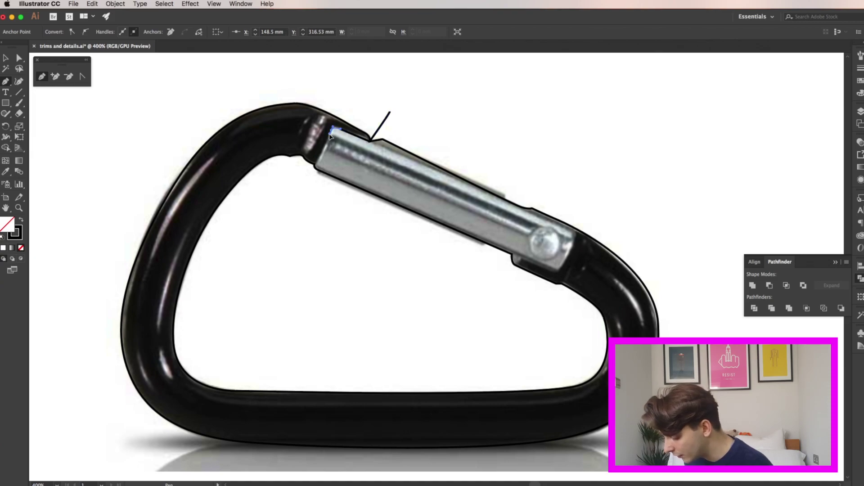
pyautogui.moveTo(319, 161); pyautogui.dragTo(306, 171)
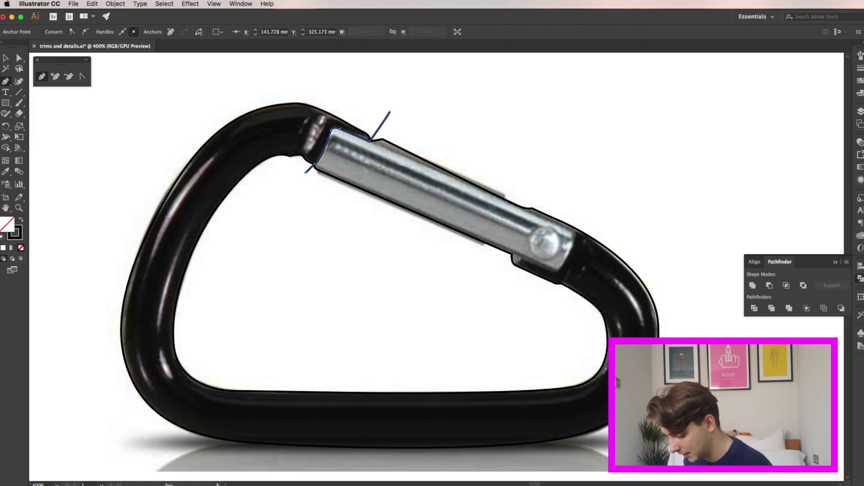
pyautogui.hotkey('ctrl', 'a')
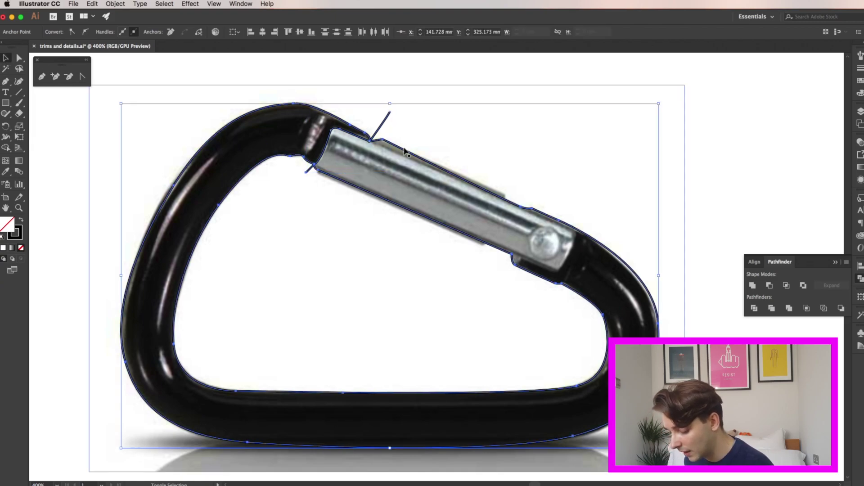
pyautogui.click(754, 308)
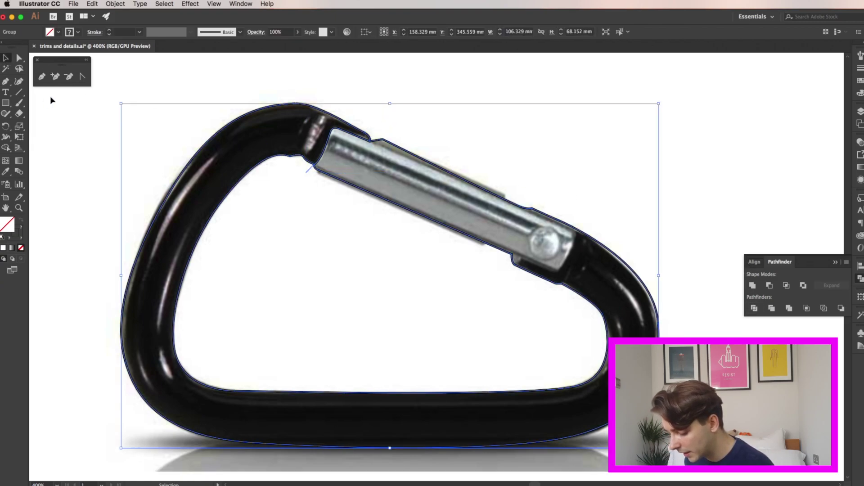
pyautogui.click(19, 59)
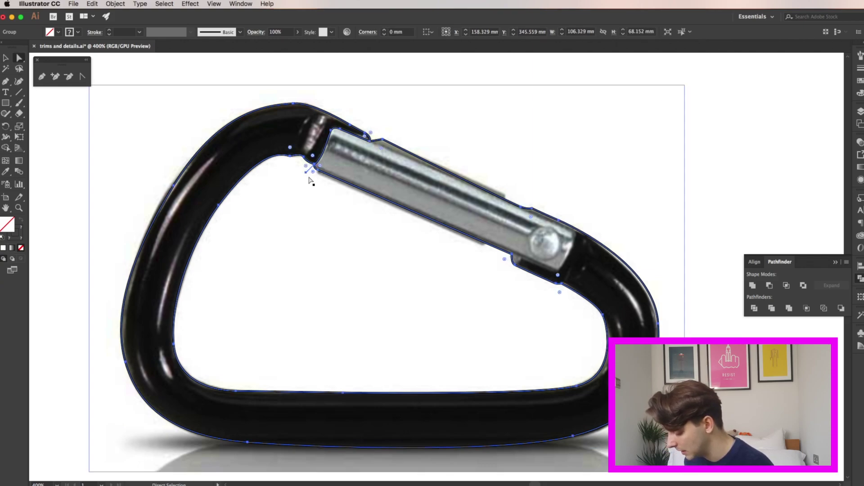
pyautogui.click(569, 194)
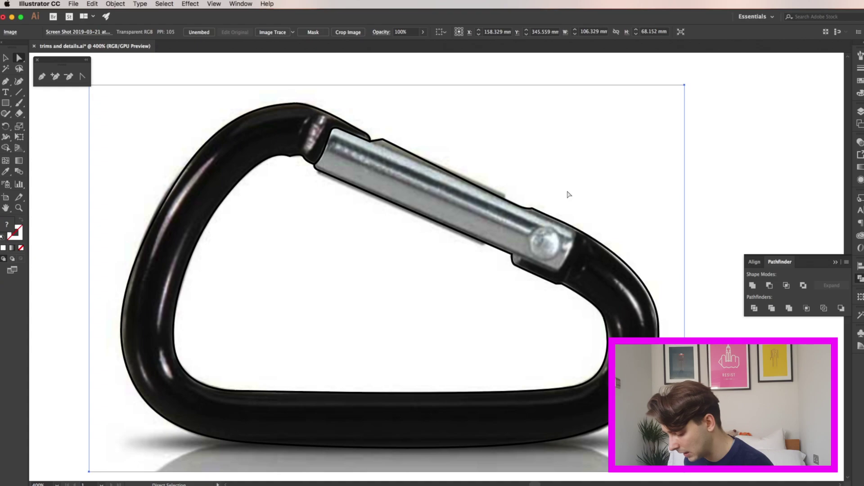
# Start a second cut line at the gate's lower end, then deselect everything.
pyautogui.press('p')
pyautogui.moveTo(558, 273); pyautogui.dragTo(539, 297)
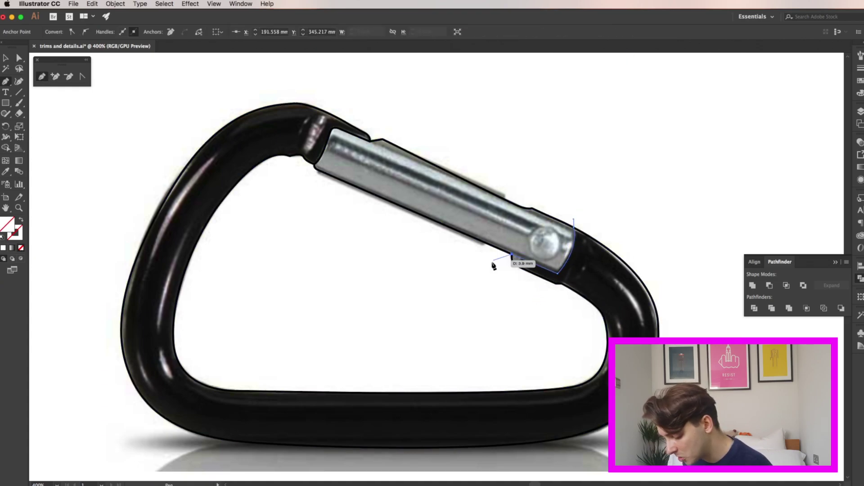
pyautogui.press('v')
pyautogui.click(712, 293)
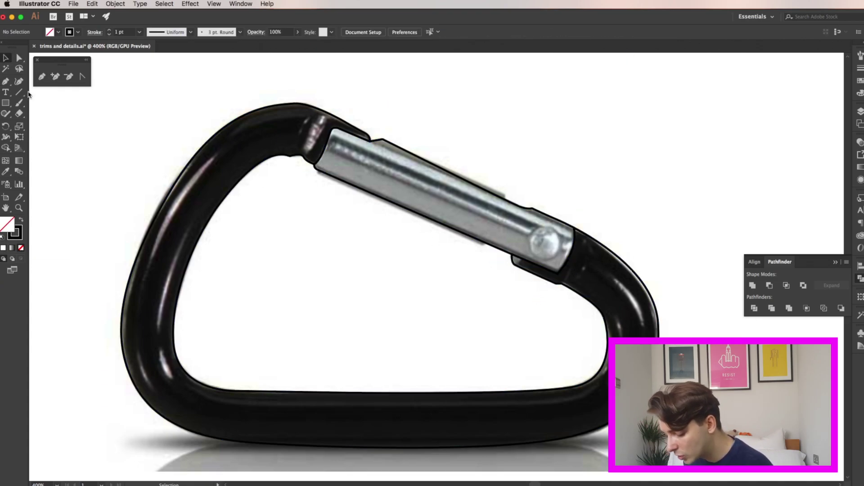
# Draw a small circle over the gate's pin with a radial gradient and a widened white centre.
pyautogui.click(20, 58)
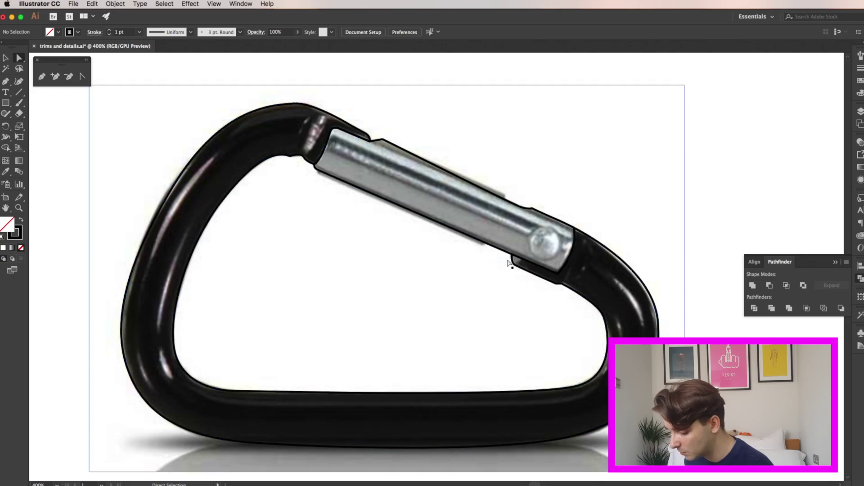
pyautogui.click(502, 260)
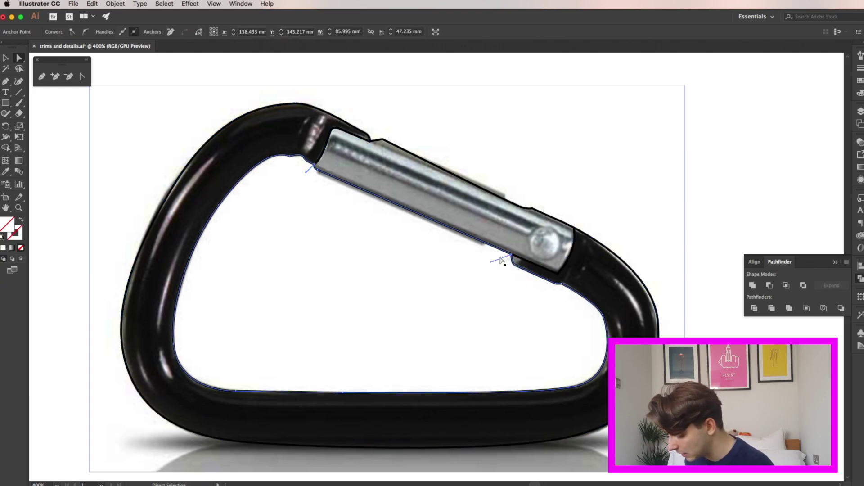
pyautogui.hotkey('ctrl', 'shift', 'a')
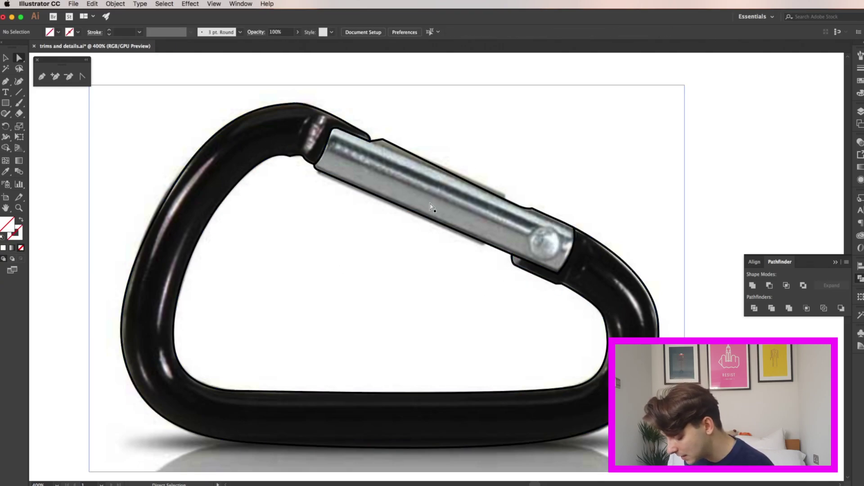
pyautogui.moveTo(8, 105); pyautogui.dragTo(36, 125)
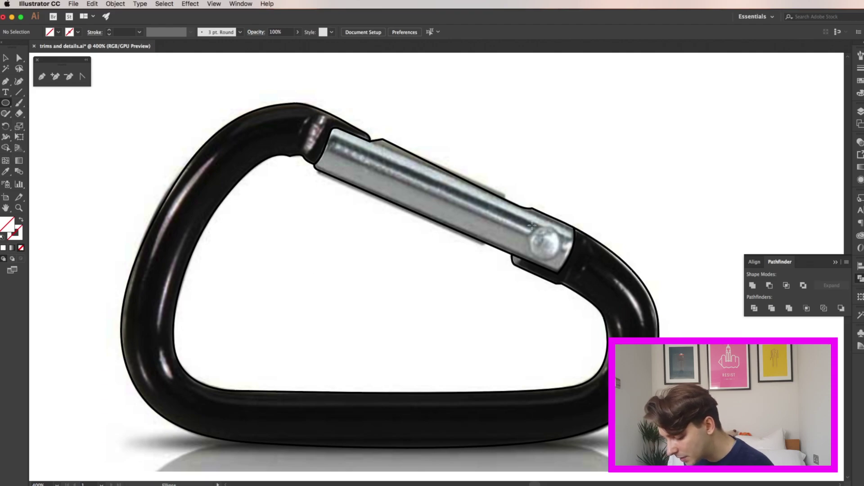
pyautogui.moveTo(562, 256); pyautogui.dragTo(550, 253)
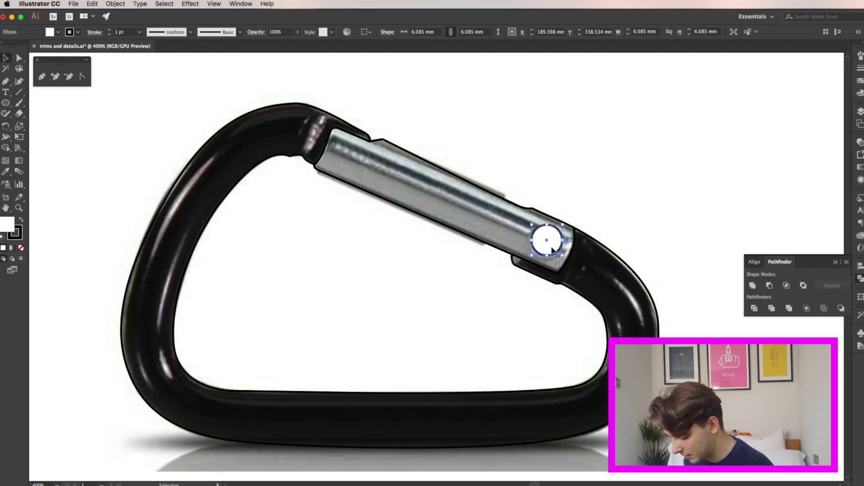
pyautogui.click(861, 169)
pyautogui.click(754, 154)
pyautogui.moveTo(751, 243); pyautogui.dragTo(759, 244)
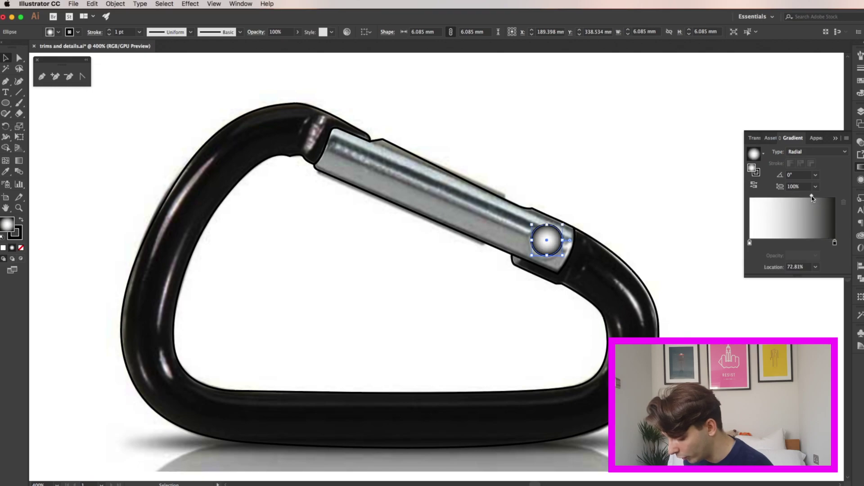
pyautogui.hotkey('shift', 'ctrl', 'a')
# Give the gate sleeve a linear gradient, moving the white stop inward and adding a grey stop.
pyautogui.press('a')
pyautogui.click(432, 194)
pyautogui.click(841, 152)
pyautogui.click(803, 161)
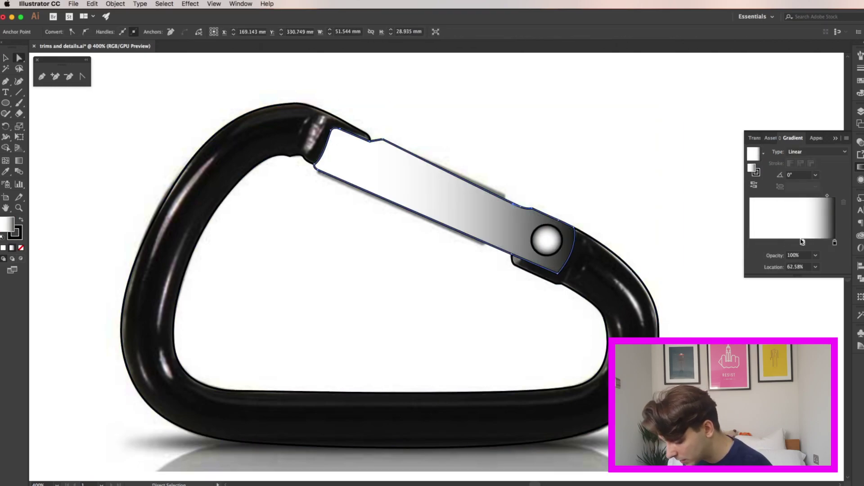
pyautogui.moveTo(759, 243); pyautogui.dragTo(791, 243)
pyautogui.click(860, 81)
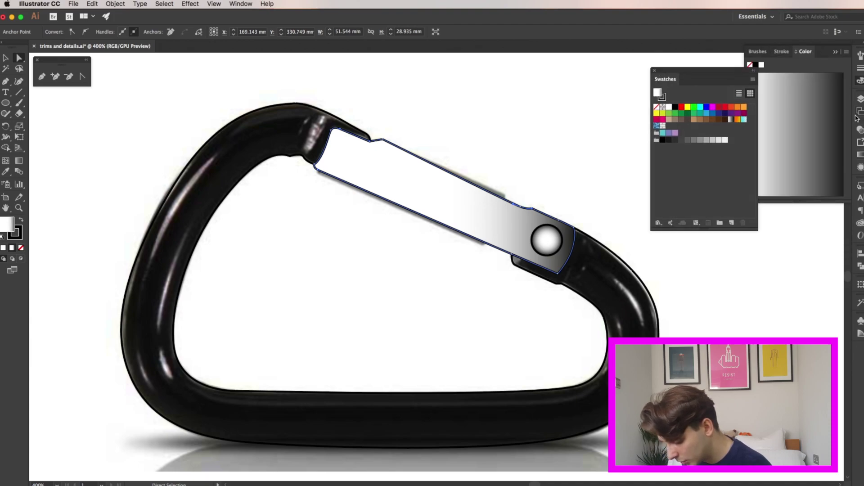
pyautogui.click(860, 154)
pyautogui.moveTo(693, 140)
pyautogui.mouseDown()
pyautogui.moveTo(769, 230)
pyautogui.moveTo(830, 230)
pyautogui.mouseUp()
# Re-aim the sleeve gradient across its width with the Gradient tool and add a fourth stop near the end.
pyautogui.press('g')
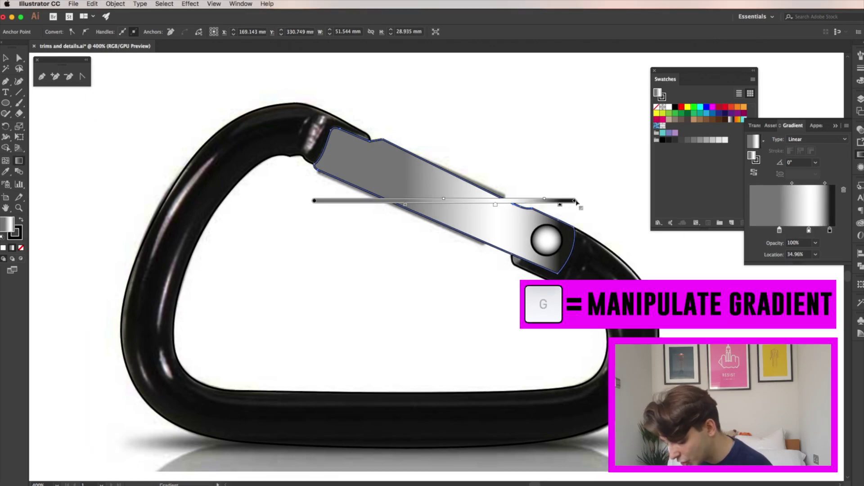
pyautogui.moveTo(573, 243); pyautogui.dragTo(573, 245)
pyautogui.moveTo(336, 149); pyautogui.dragTo(573, 256)
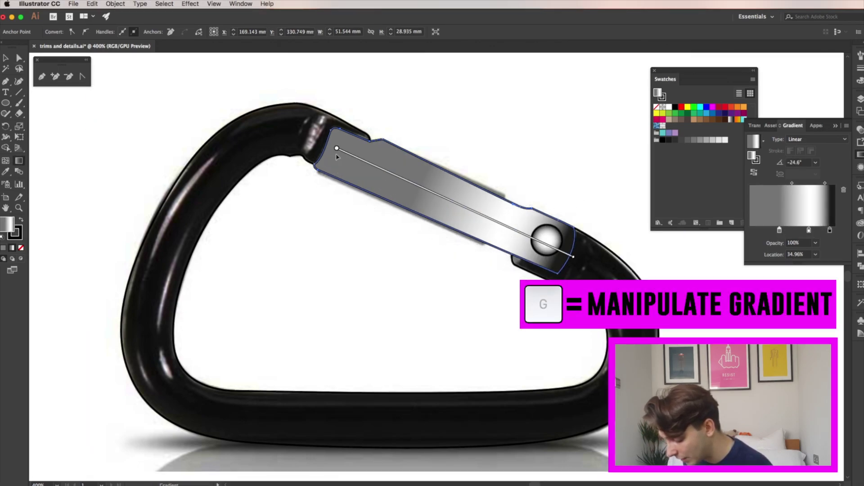
pyautogui.moveTo(338, 199); pyautogui.dragTo(599, 199)
pyautogui.moveTo(444, 183); pyautogui.dragTo(473, 266)
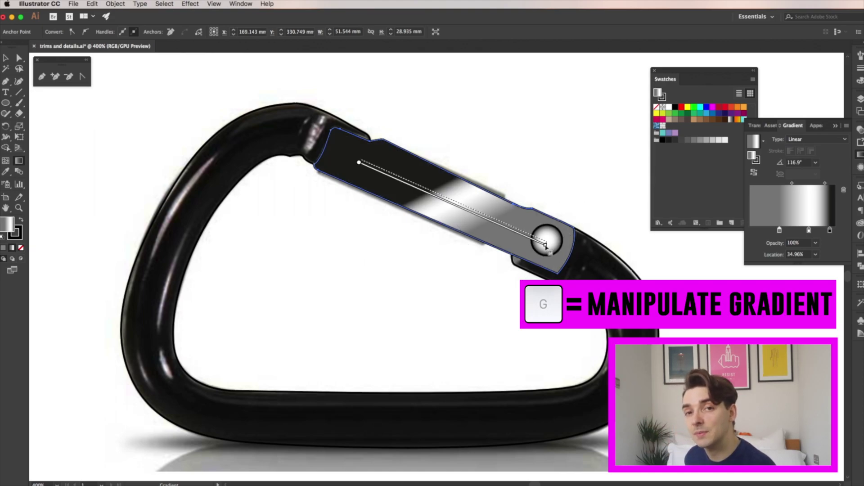
pyautogui.moveTo(360, 160); pyautogui.dragTo(546, 242)
pyautogui.moveTo(436, 221); pyautogui.dragTo(458, 179)
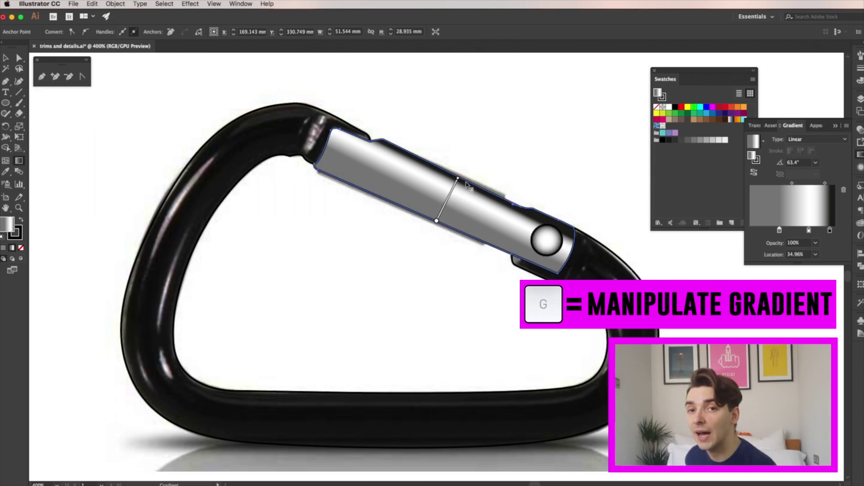
pyautogui.moveTo(830, 230); pyautogui.dragTo(818, 230)
pyautogui.click(832, 231)
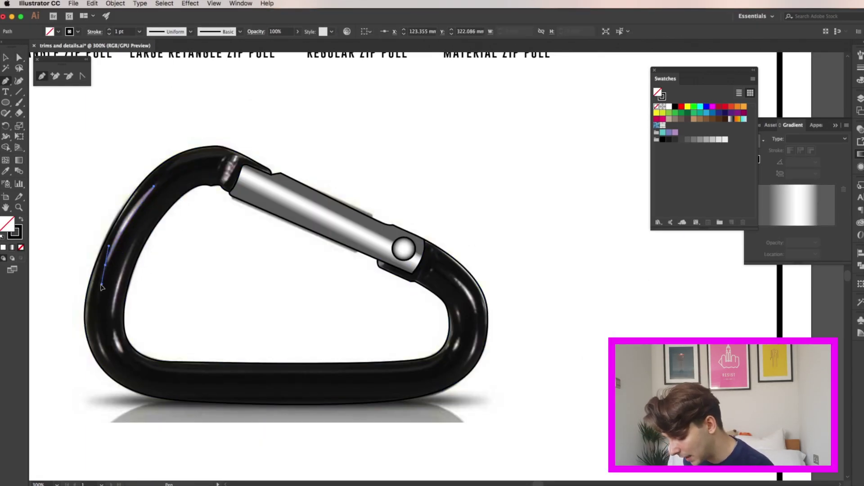
# Draw curved highlight lines along the carabiner's left and right arms.
pyautogui.click(859, 68)
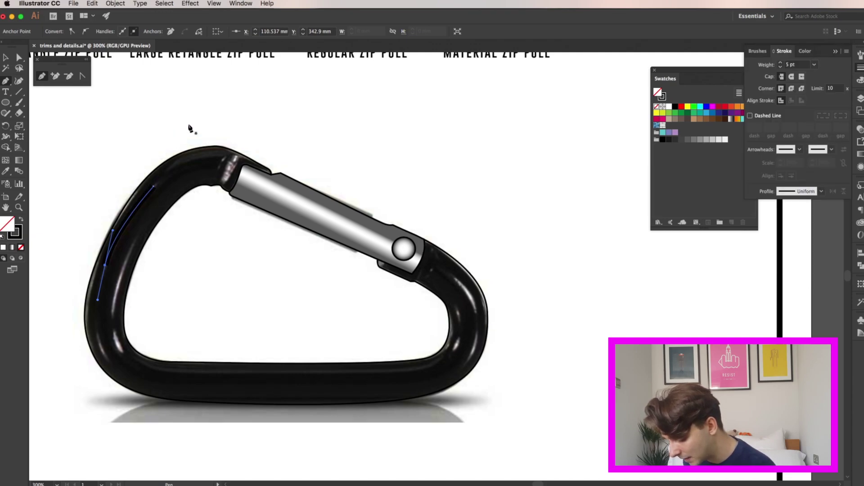
pyautogui.click(115, 333)
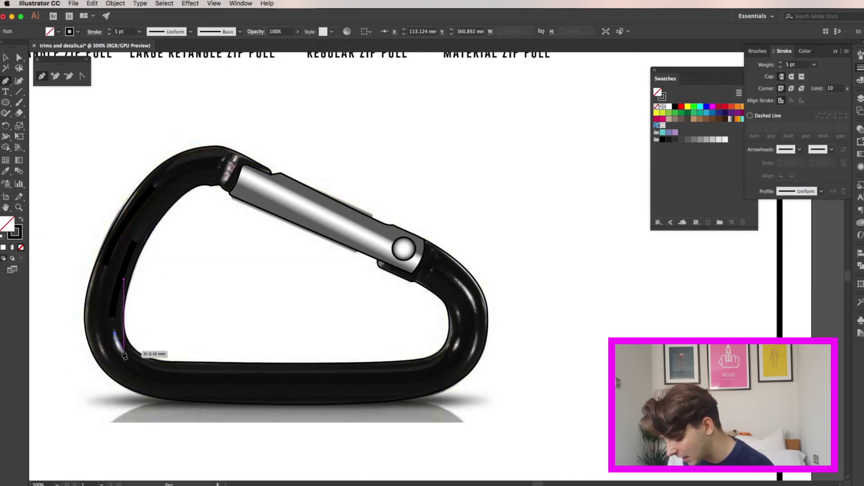
pyautogui.moveTo(125, 355); pyautogui.dragTo(132, 363)
pyautogui.click(466, 363)
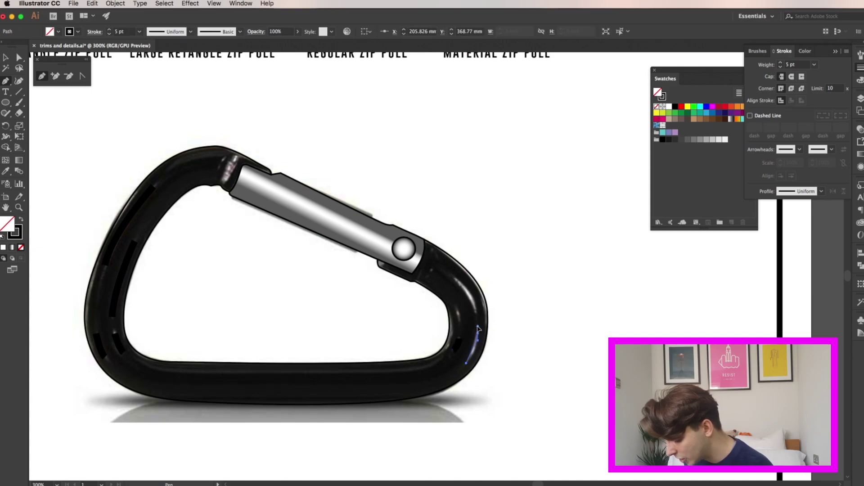
pyautogui.moveTo(478, 334); pyautogui.dragTo(477, 313)
pyautogui.moveTo(456, 278); pyautogui.dragTo(423, 280)
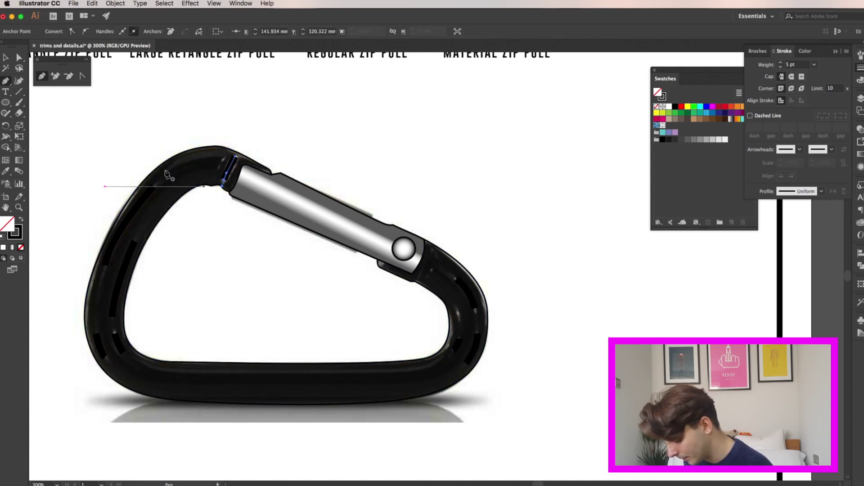
pyautogui.press('v')
# Select the drawn highlight paths, leaving the carabiner outline out of the selection.
pyautogui.hotkey('ctrl', 'shift', 'a')
pyautogui.hotkey('ctrl', 'a')
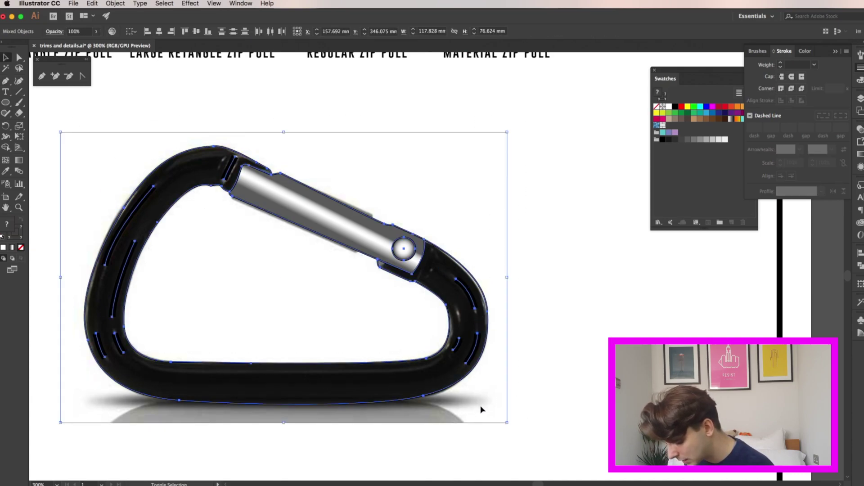
pyautogui.keyDown('shift'); pyautogui.click(373, 244); pyautogui.keyUp('shift')
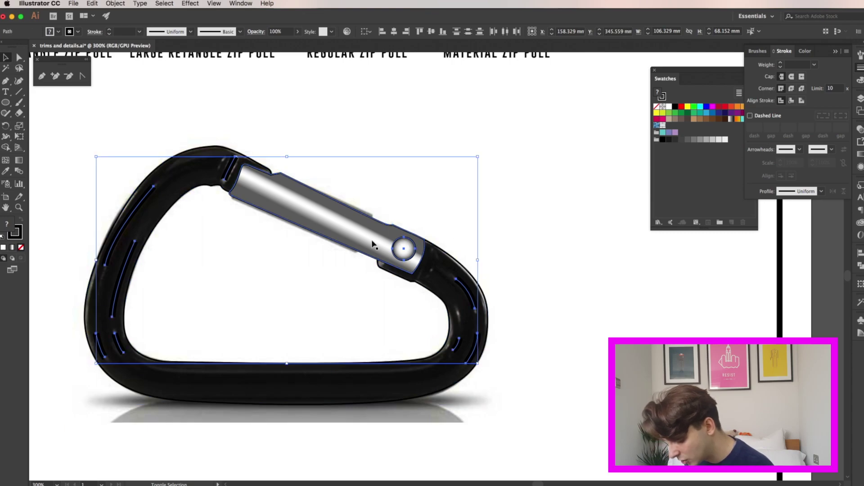
# Make the highlight strokes tapered, 4 pt and white, then convert them with Outline Stroke.
pyautogui.keyDown('shift'); pyautogui.click(411, 253); pyautogui.keyUp('shift')
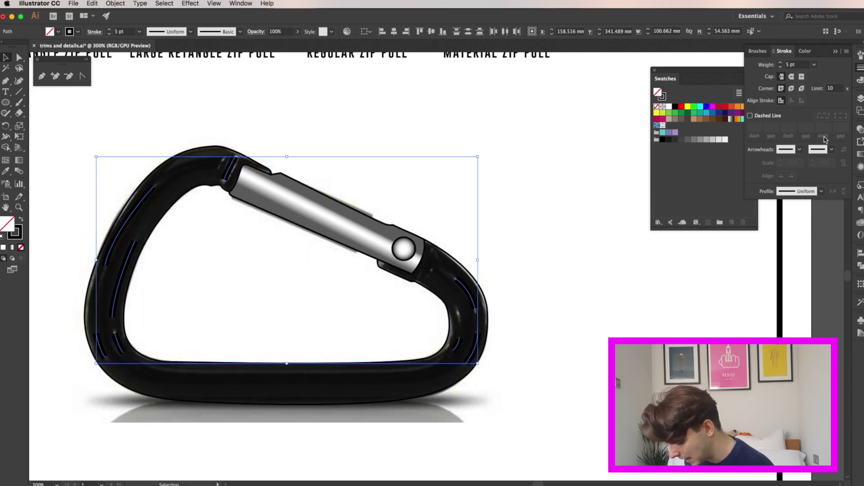
pyautogui.click(822, 192)
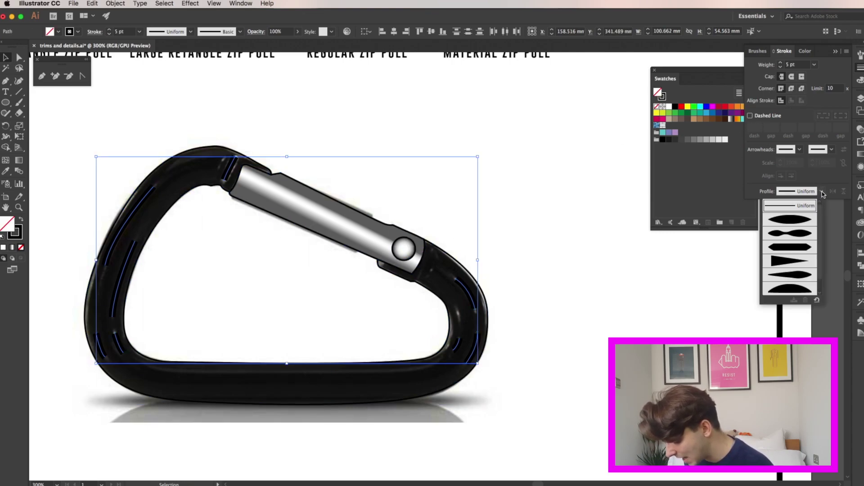
pyautogui.click(791, 220)
pyautogui.click(815, 66)
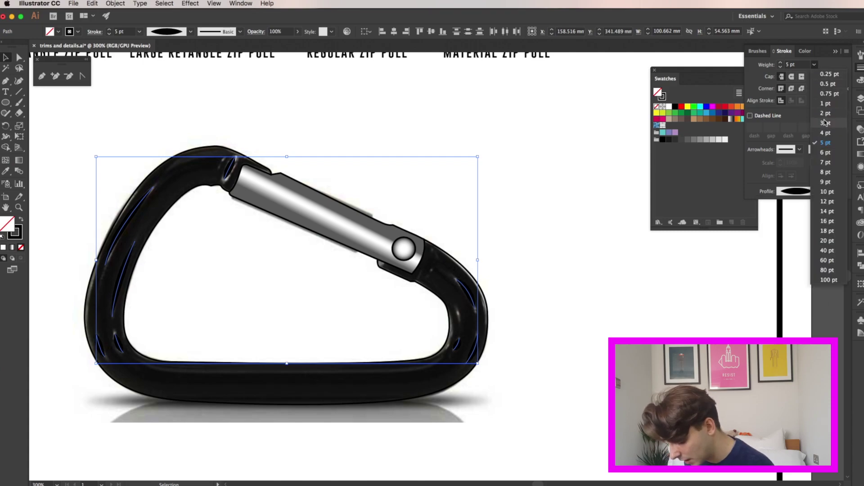
pyautogui.click(825, 123)
pyautogui.click(815, 65)
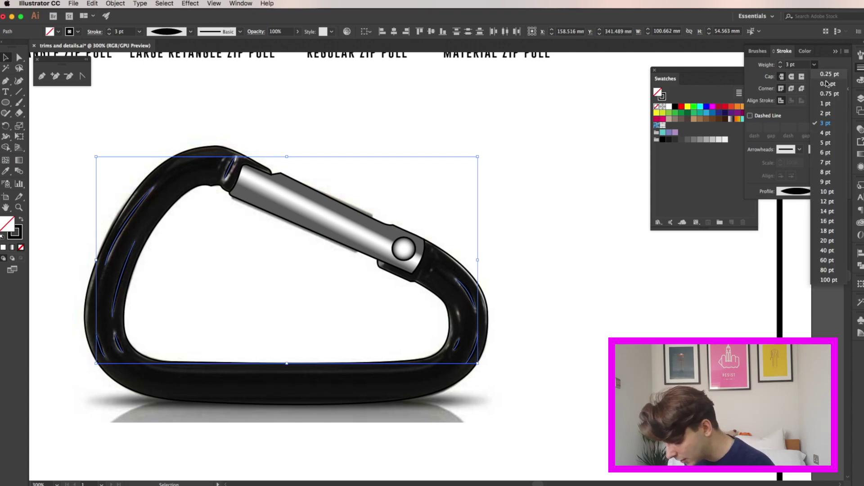
pyautogui.click(825, 131)
pyautogui.click(669, 107)
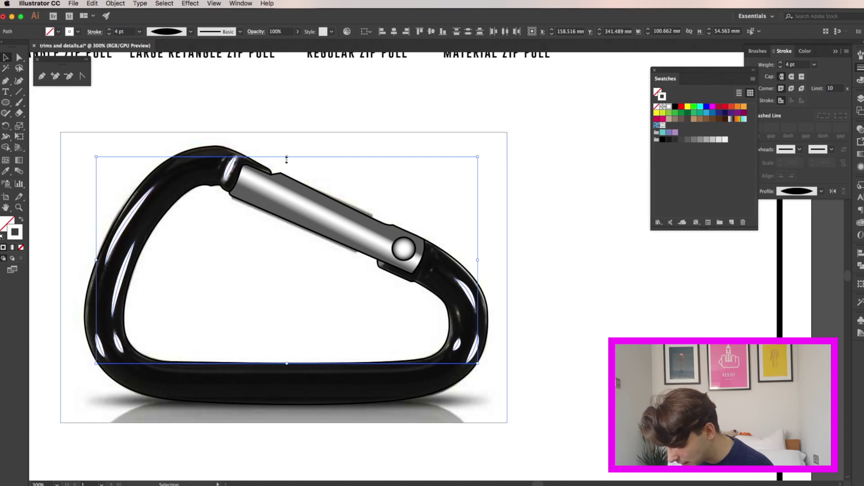
pyautogui.click(115, 3)
pyautogui.moveTo(118, 193)
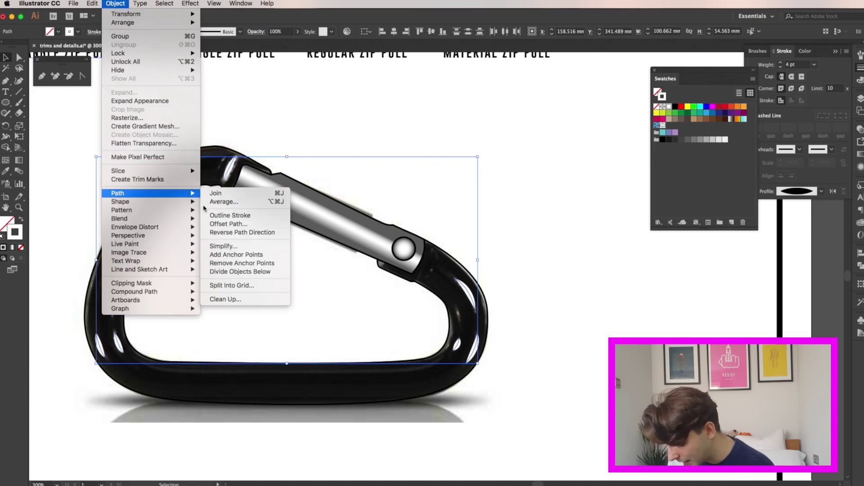
pyautogui.click(219, 216)
# Fill the outlined carabiner body with the grey swatch and zoom out to the zip-pull row.
pyautogui.click(514, 267)
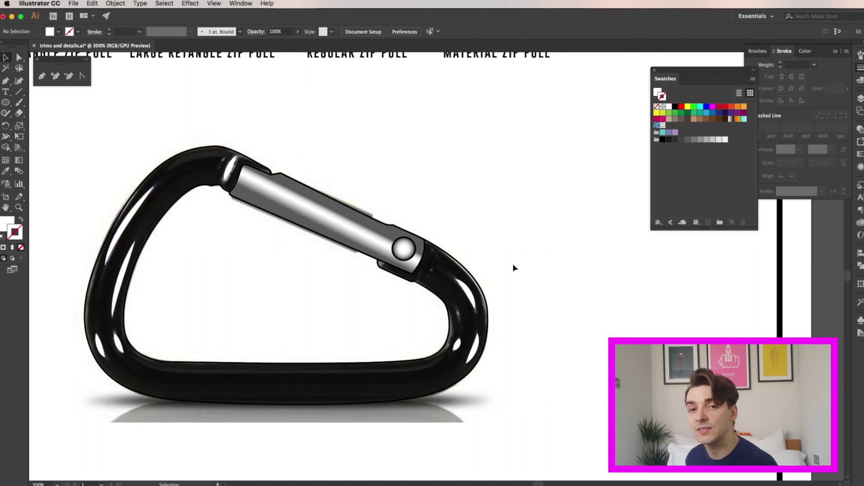
pyautogui.click(198, 157)
pyautogui.click(661, 94)
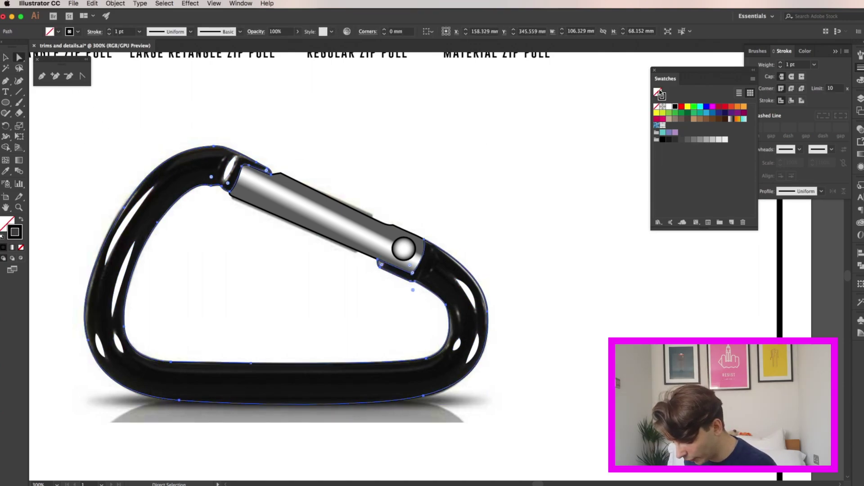
pyautogui.click(704, 143)
pyautogui.hotkey('ctrl', '-')
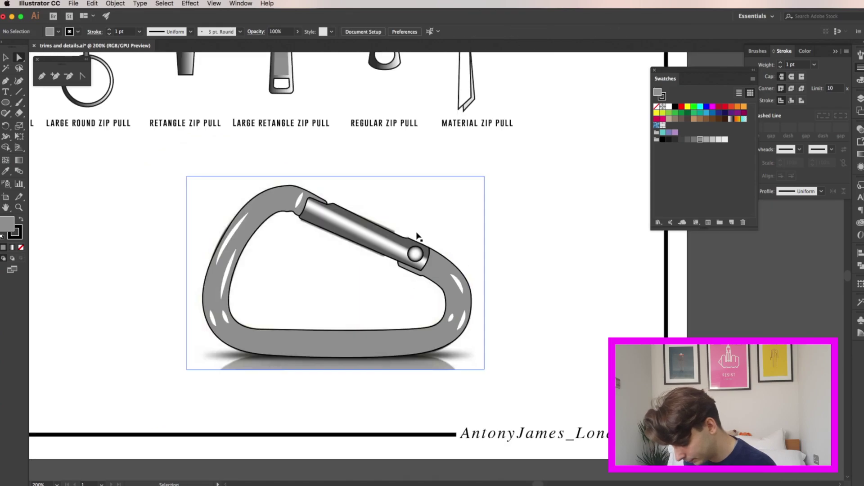
pyautogui.press('v')
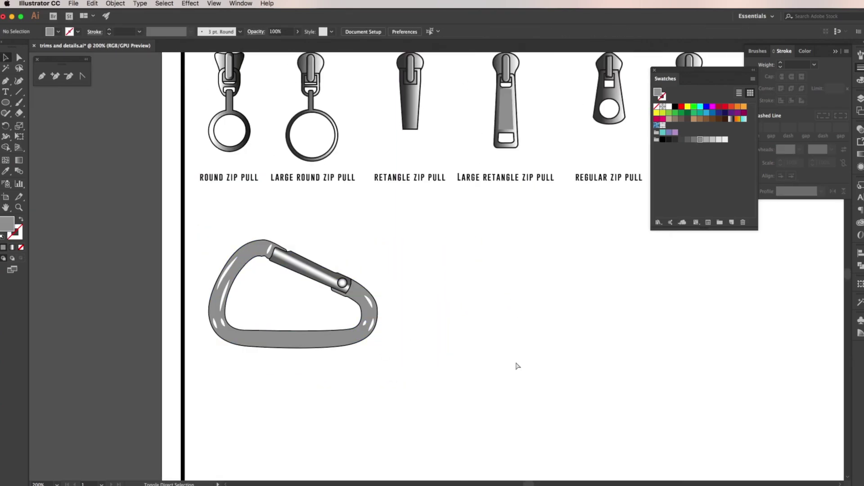
pyautogui.click(127, 203)
# Copy the ROUND ZIP PULL label below the carabiner and begin retyping its text.
pyautogui.hotkey('ctrl', 'c')
pyautogui.press('t')
pyautogui.click(149, 386)
pyautogui.hotkey('ctrl', 'v')
pyautogui.write('P')
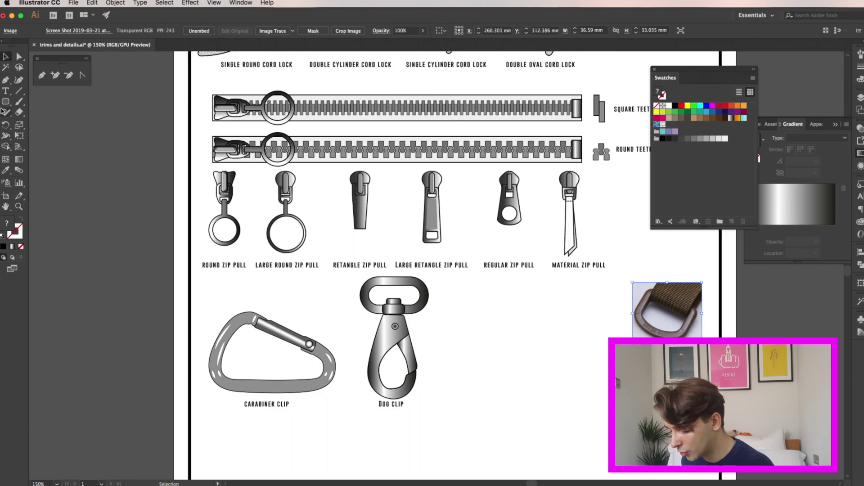
# Type a letter D beside the dog clip, enlarge it to 136 pt, and create outlines.
pyautogui.click(494, 333)
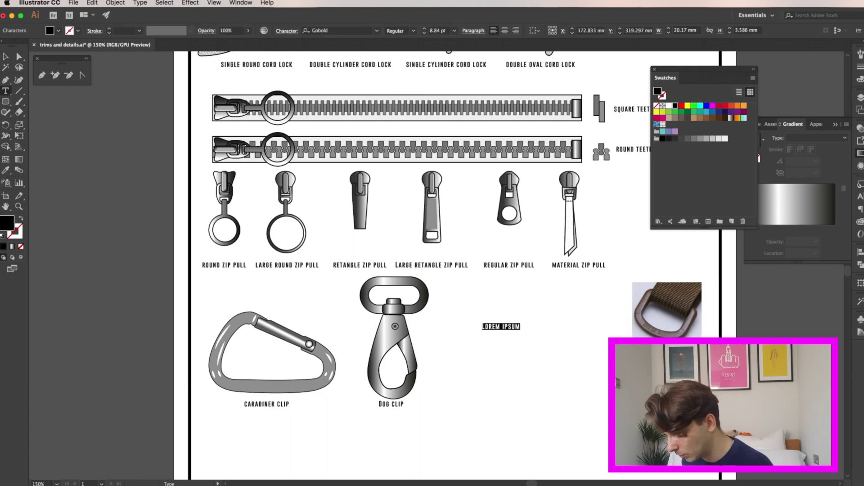
pyautogui.press('Escape')
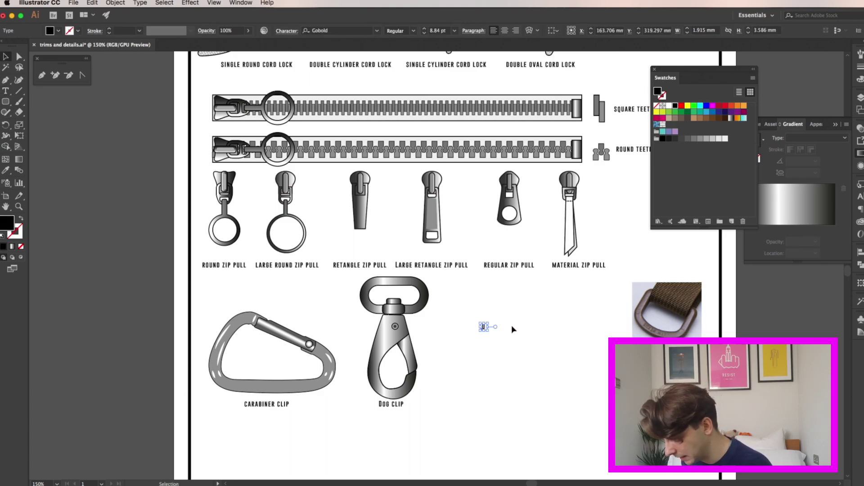
pyautogui.moveTo(486, 328); pyautogui.dragTo(535, 400)
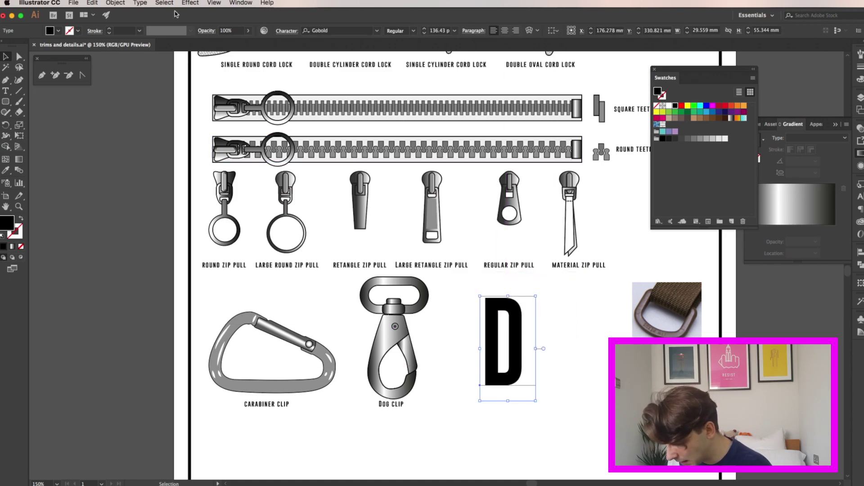
pyautogui.click(139, 3)
pyautogui.click(153, 147)
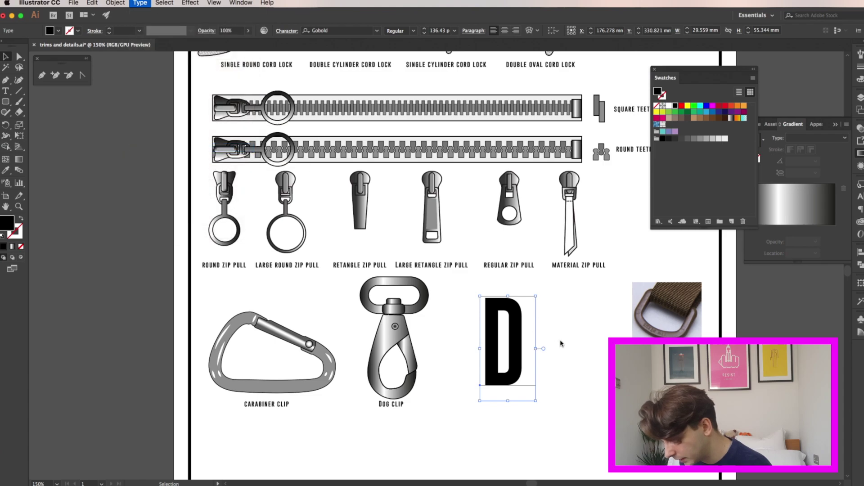
# Widen the D's left side, eyedropper the metallic gradient onto it, and move it right.
pyautogui.click(18, 56)
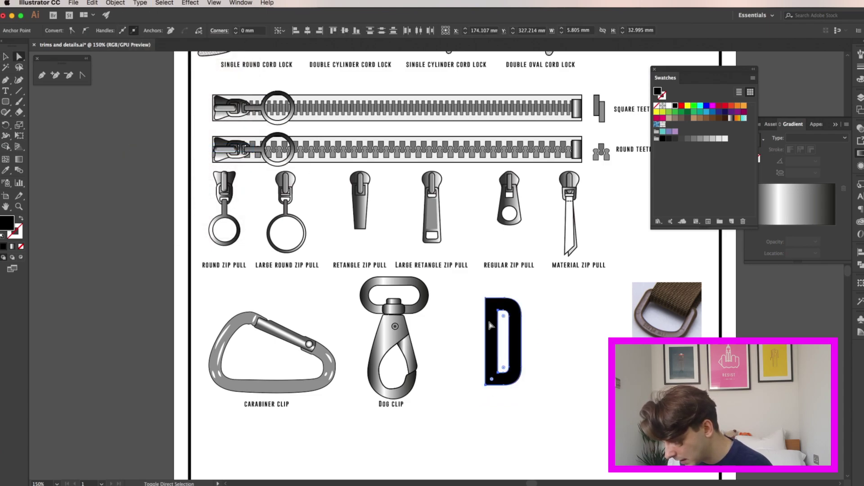
pyautogui.moveTo(488, 300); pyautogui.dragTo(470, 298)
pyautogui.press('i')
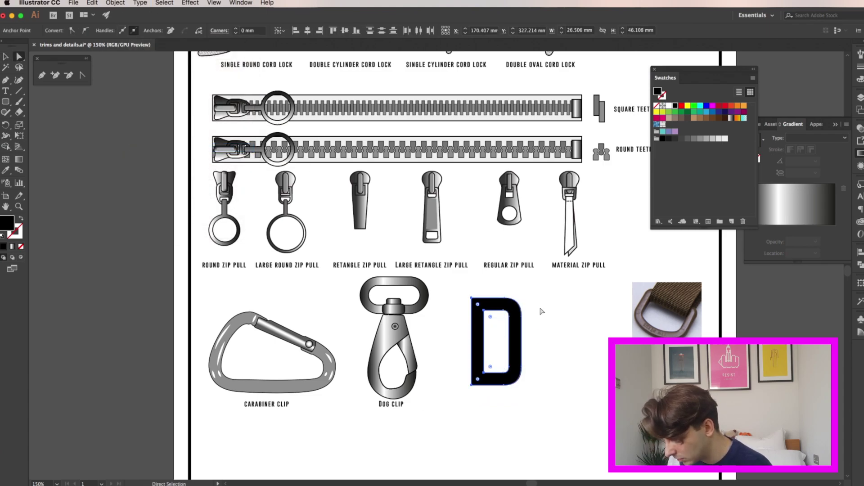
pyautogui.click(360, 185)
pyautogui.press('v')
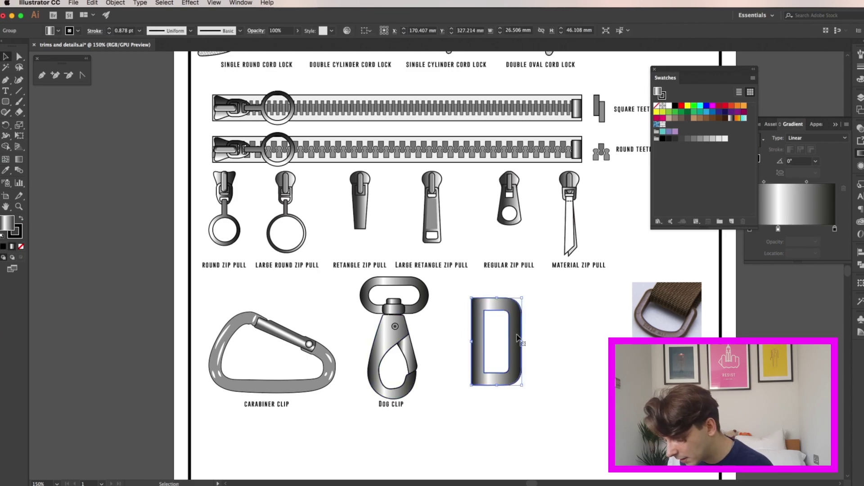
pyautogui.moveTo(516, 342); pyautogui.dragTo(614, 362)
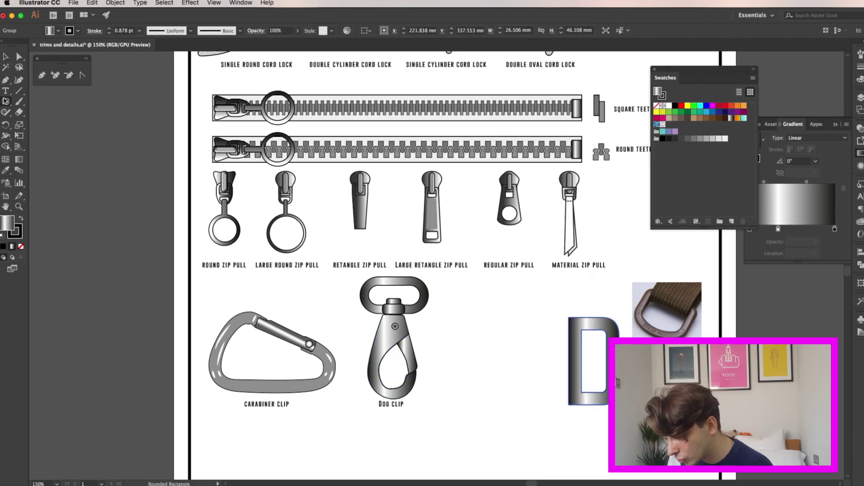
# Draw a gradient circle next to the Dog Clip and delete its left anchor point.
pyautogui.moveTo(5, 101); pyautogui.dragTo(27, 122)
pyautogui.moveTo(461, 298); pyautogui.dragTo(548, 385)
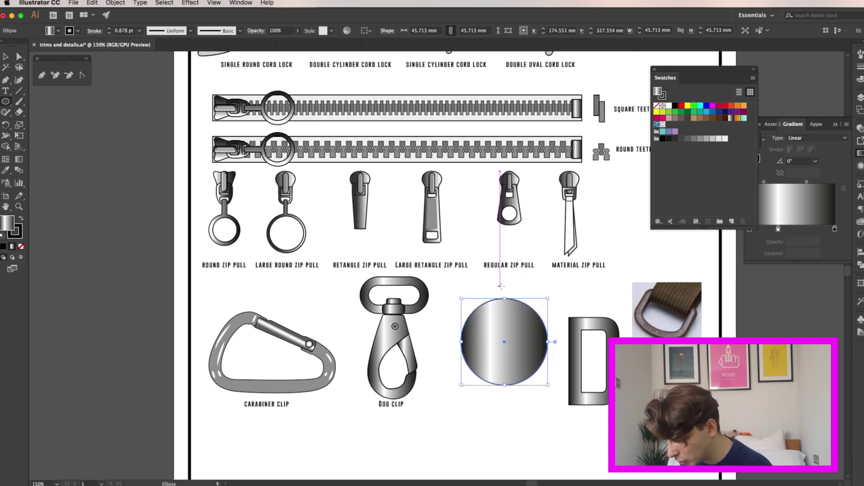
pyautogui.click(69, 77)
pyautogui.click(462, 342)
# Drag the half-circle's left corners into place to form a flat-sided D shape.
pyautogui.click(41, 76)
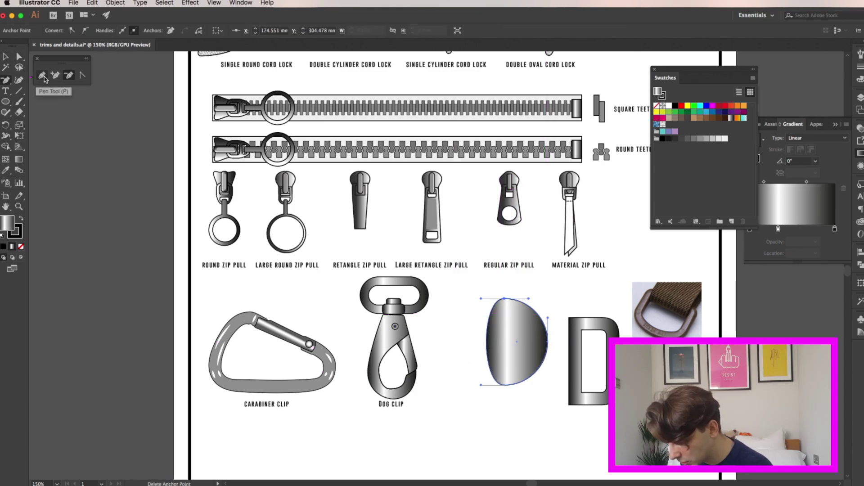
pyautogui.press('a')
pyautogui.moveTo(509, 384)
pyautogui.mouseDown()
pyautogui.moveTo(470, 384)
pyautogui.moveTo(489, 386)
pyautogui.mouseUp()
pyautogui.moveTo(478, 298); pyautogui.dragTo(486, 298)
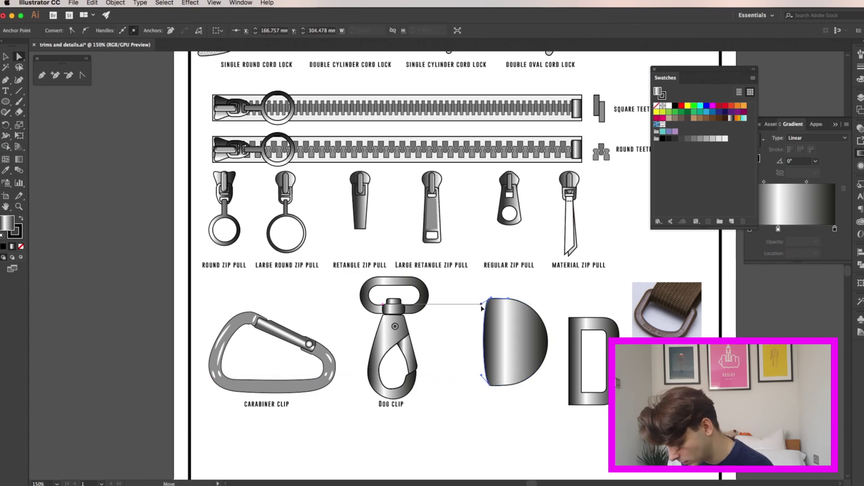
# Create a -6 mm offset path inside the half-round D shape.
pyautogui.press('v')
pyautogui.click(526, 355)
pyautogui.click(115, 3)
pyautogui.moveTo(117, 192)
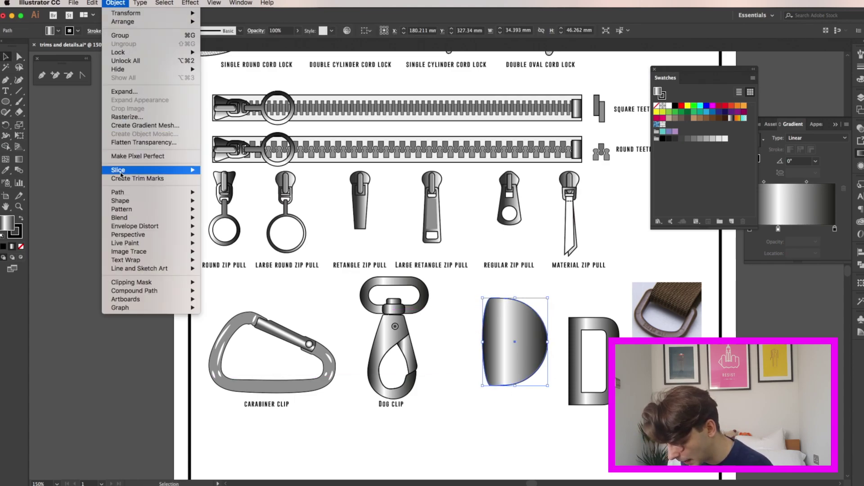
pyautogui.click(231, 224)
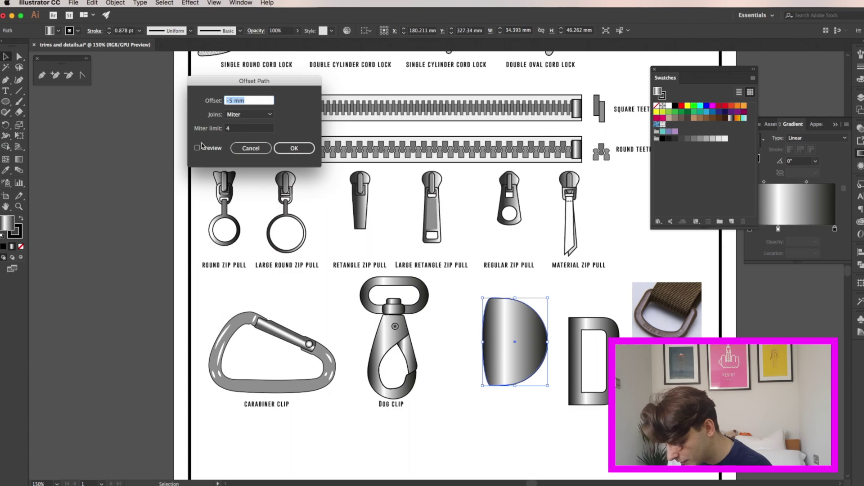
pyautogui.click(198, 148)
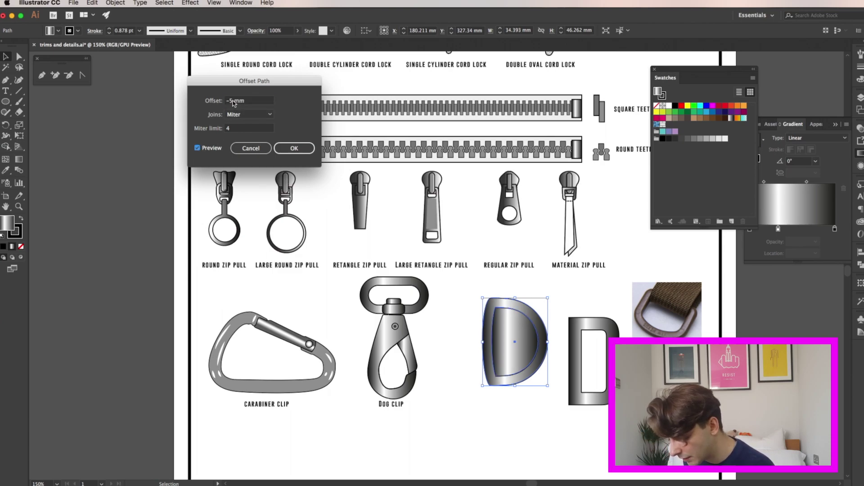
pyautogui.press('Down')
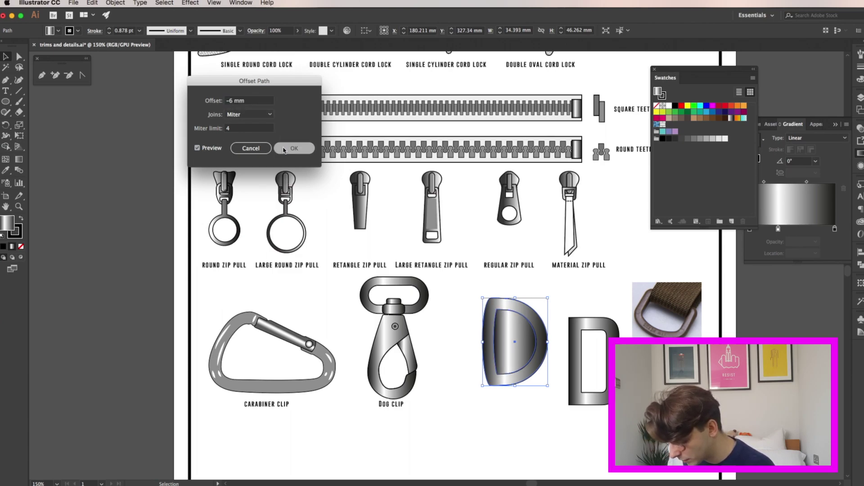
pyautogui.click(284, 149)
# Cut the inner path out with Pathfinder Minus Front, then move the square D alongside.
pyautogui.keyDown('shift'); pyautogui.click(512, 308); pyautogui.keyUp('shift')
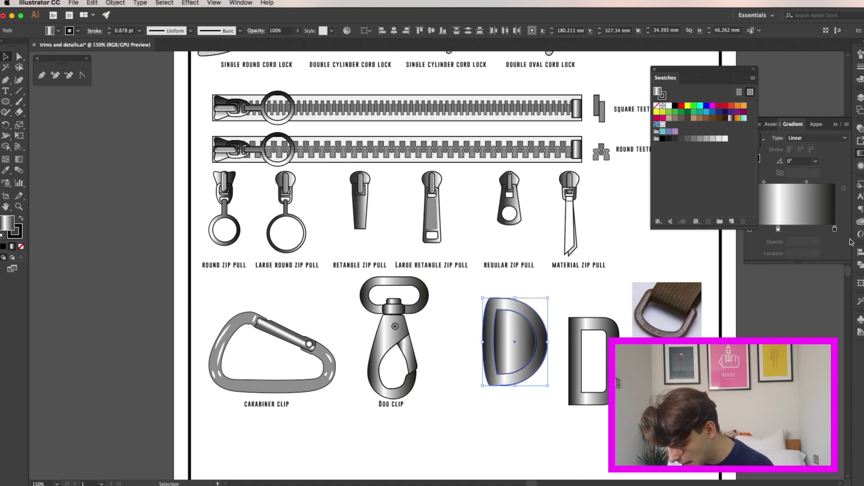
pyautogui.click(859, 264)
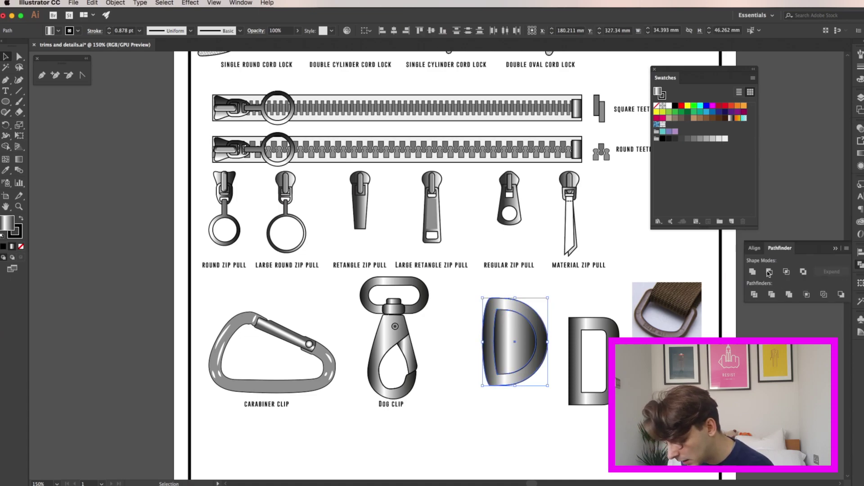
pyautogui.click(769, 272)
pyautogui.moveTo(581, 328); pyautogui.dragTo(566, 311)
# Add the label 'D-RING' beneath the D-rings.
pyautogui.press('t')
pyautogui.click(490, 396)
pyautogui.write('D-RING')
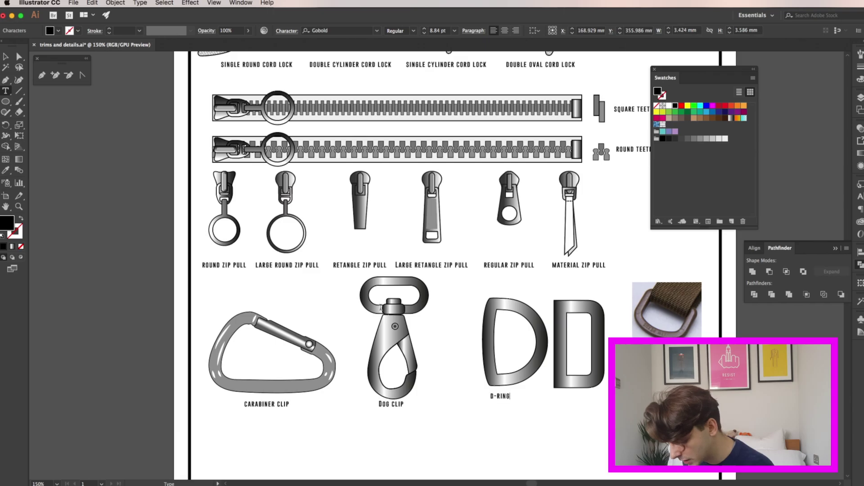